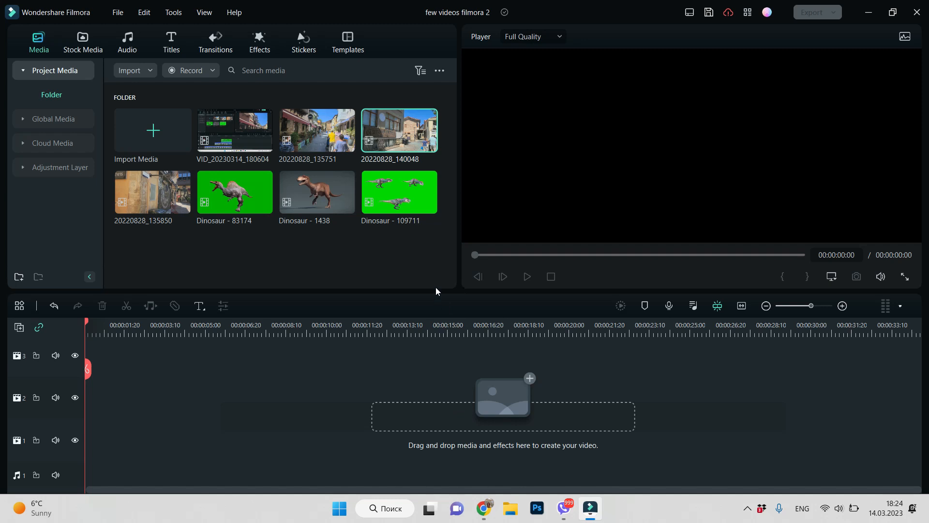
Stack clips 20220828_140048, 20220828_135850 and Dinosaur - 83174 on video tracks 1, 2 and 3, matching the project to 1920 x 1080 24fps
click(412, 129)
drag(414, 128, 80, 466)
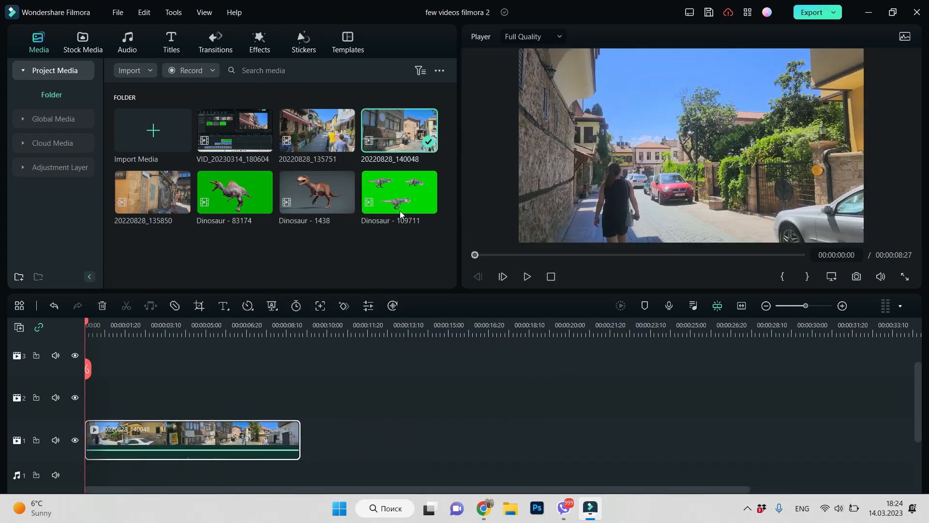
click(164, 185)
drag(164, 185, 93, 407)
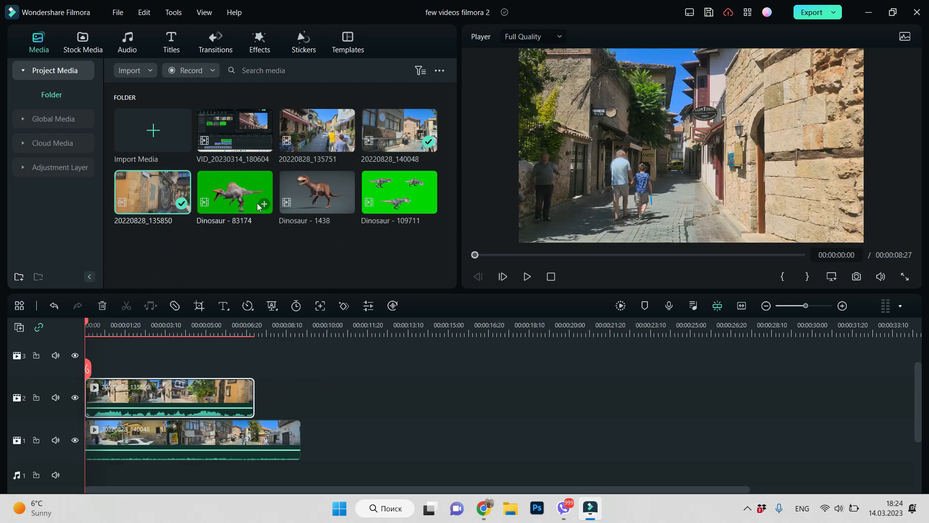
drag(240, 198, 93, 376)
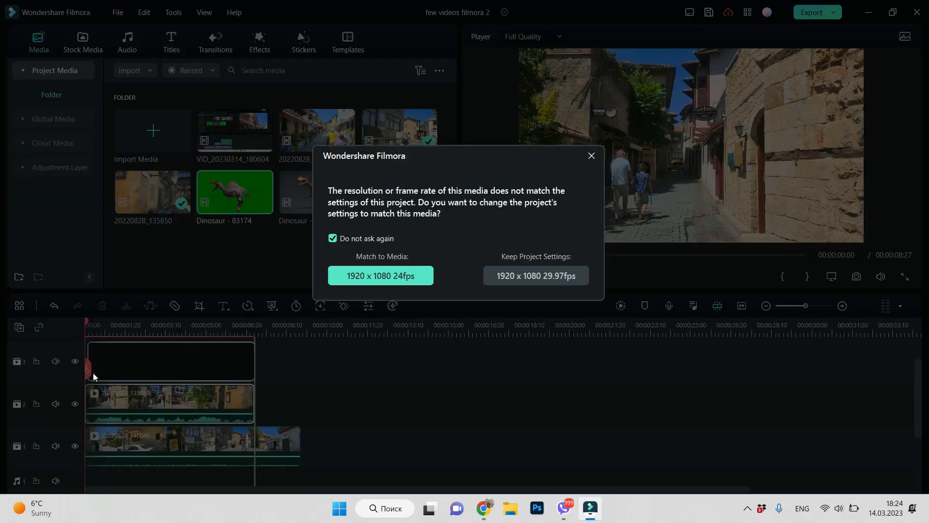
click(383, 275)
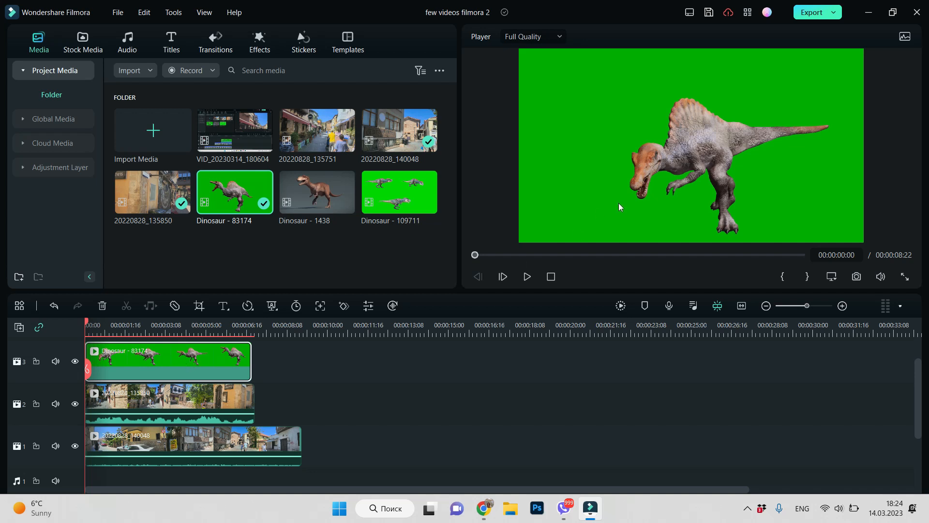
Apply Chroma Key to the Dinosaur - 83174 clip to remove its green background and play a short preview
right_click(170, 364)
key(Escape)
click(180, 14)
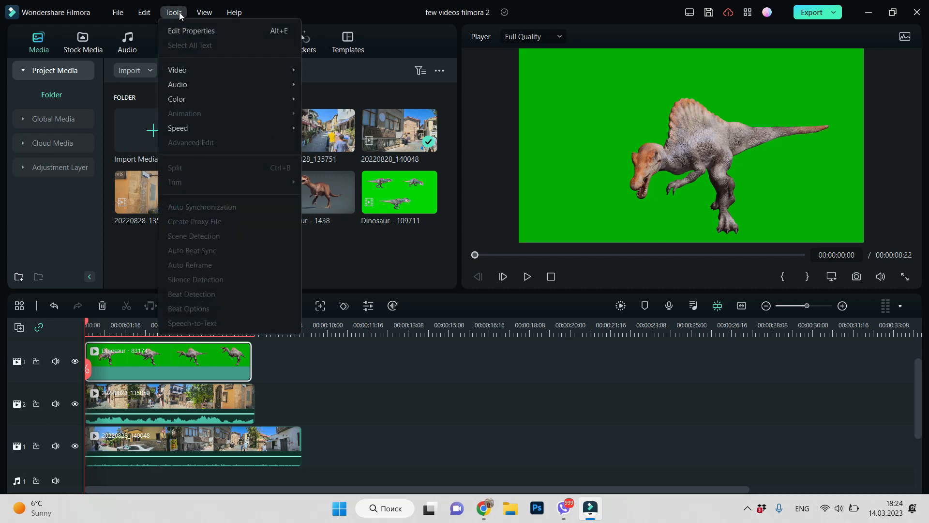
mouse_move(172, 71)
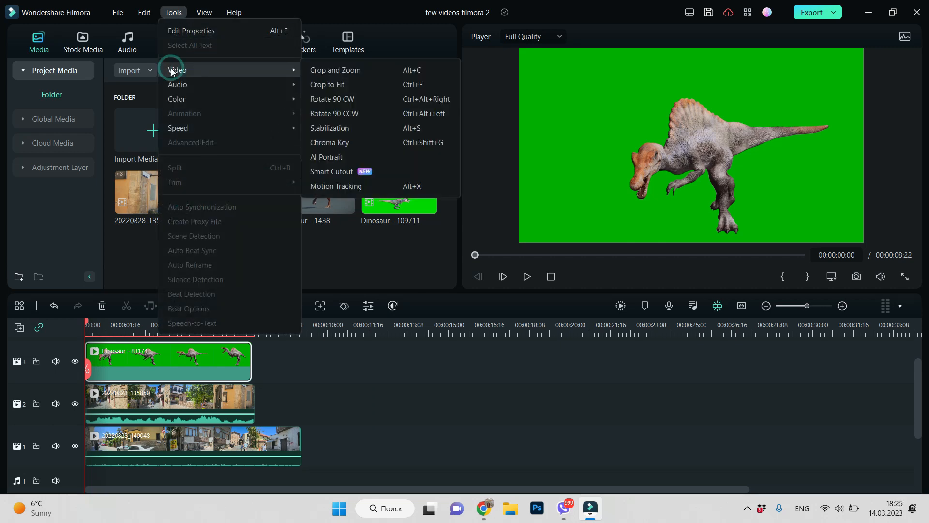
click(343, 143)
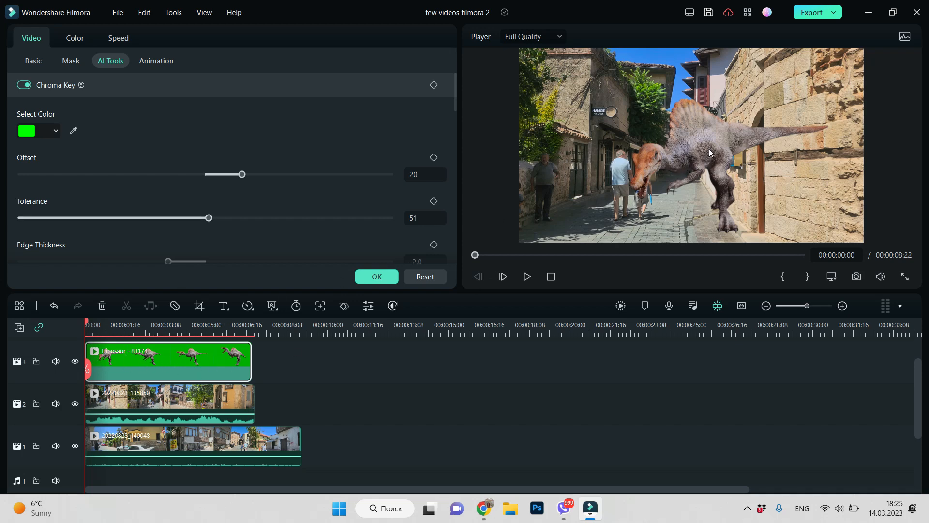
click(528, 277)
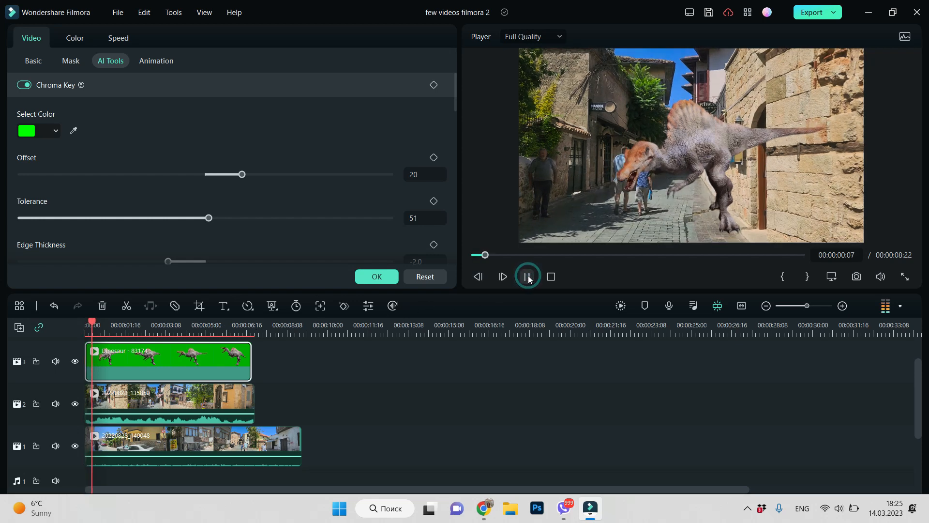
click(528, 277)
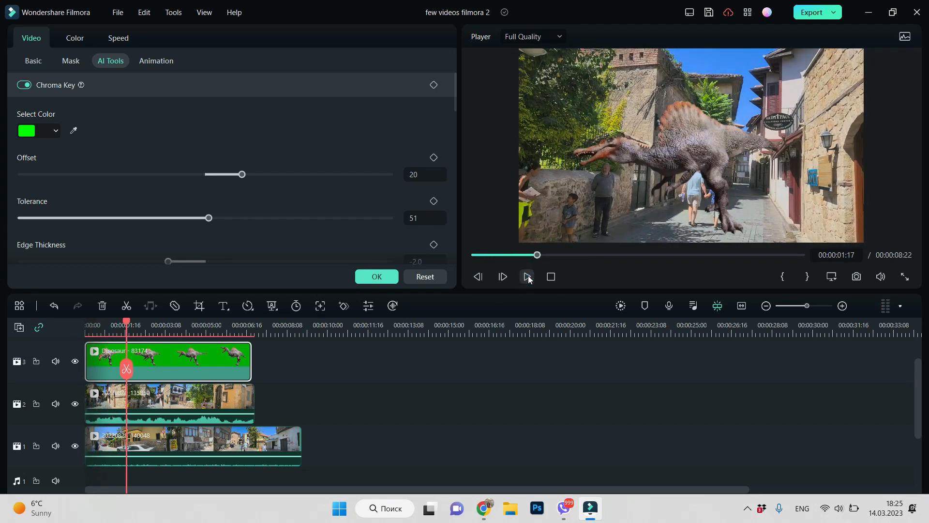
Shrink the dinosaur overlay to about half the frame size and place it over the street in the lower-right area of the picture
click(688, 148)
drag(519, 49, 679, 138)
drag(824, 188, 766, 188)
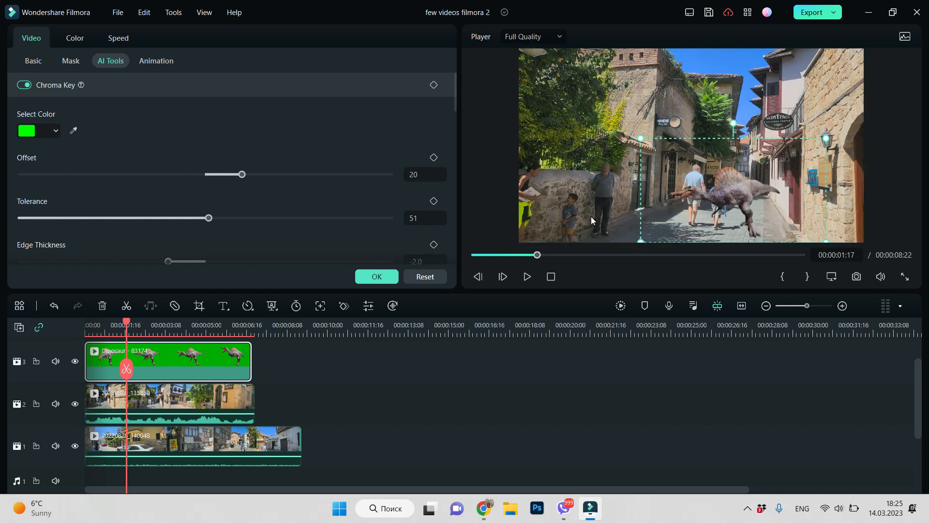
click(521, 390)
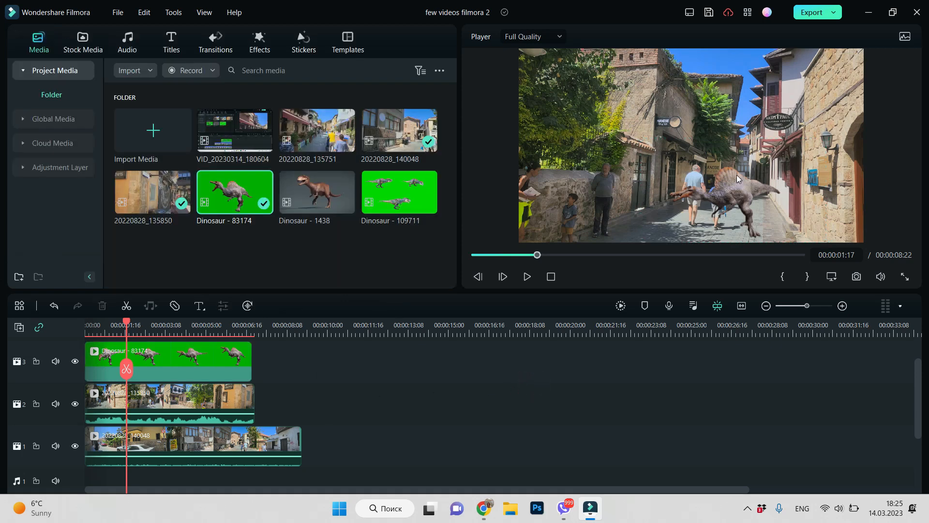
Scale the 20220828_135850 clip to about 43% and place it in the picture's upper-left area at about X -416, Y 250 px
click(161, 404)
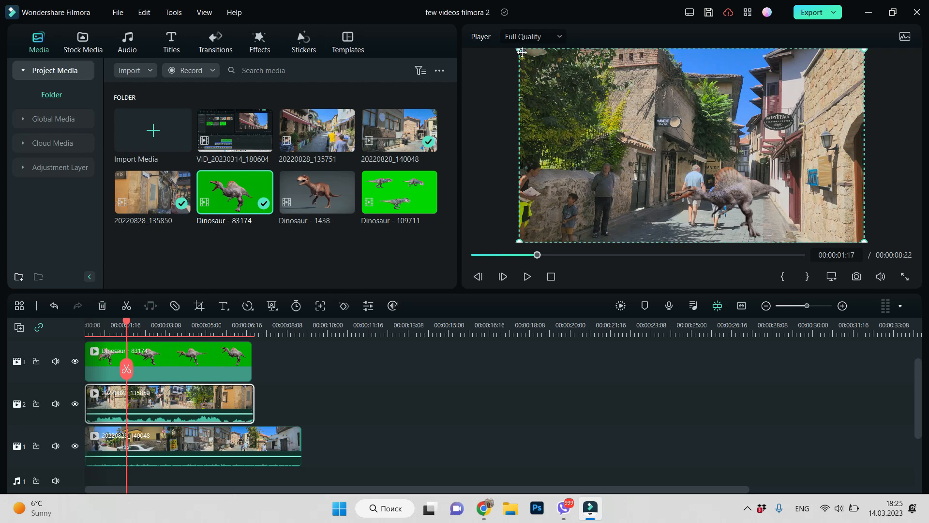
drag(549, 75, 732, 85)
drag(717, 178, 582, 97)
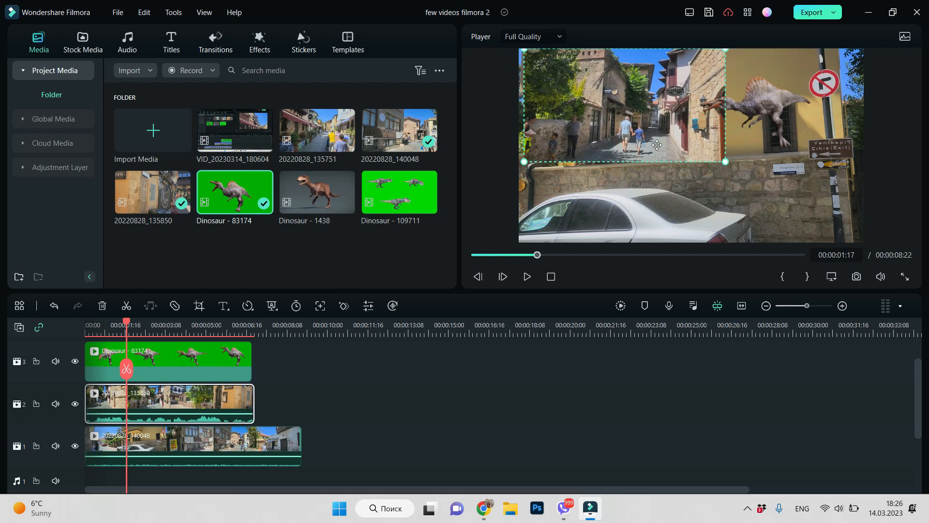
drag(725, 162, 645, 113)
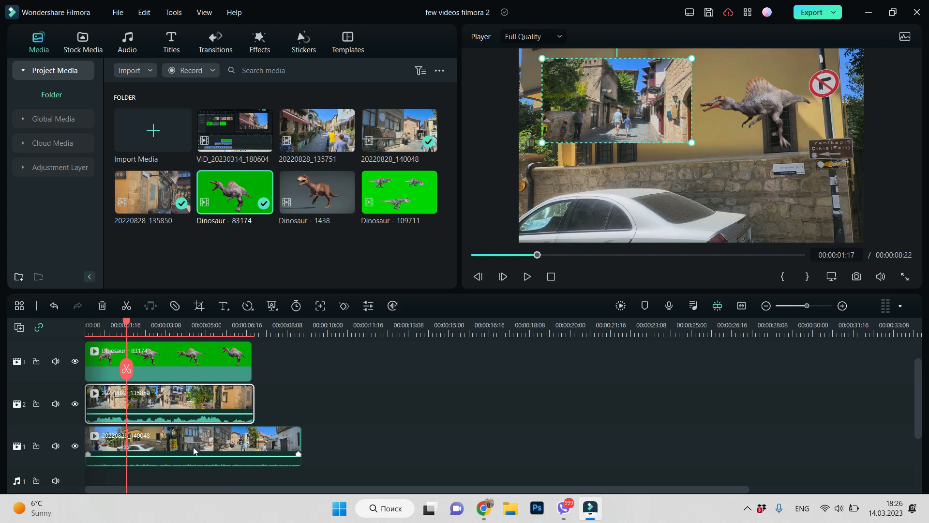
Shrink the dinosaur overlay further, place it in the upper-right area of the picture, and check the composition at other moments
double_click(766, 109)
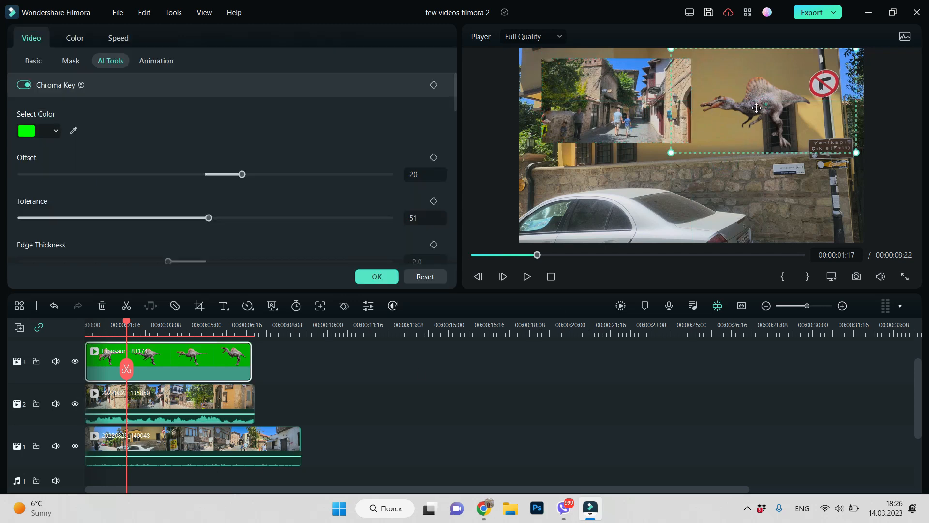
drag(759, 109, 622, 97)
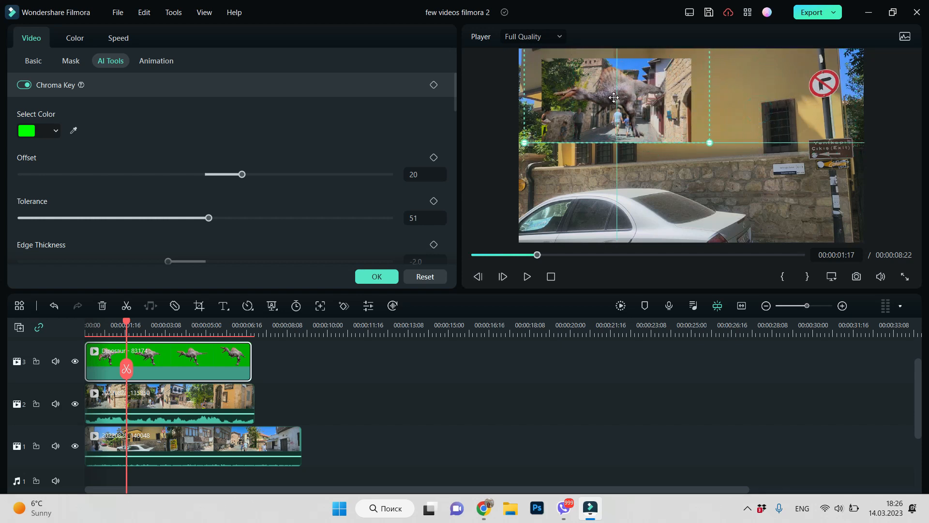
drag(721, 143, 675, 124)
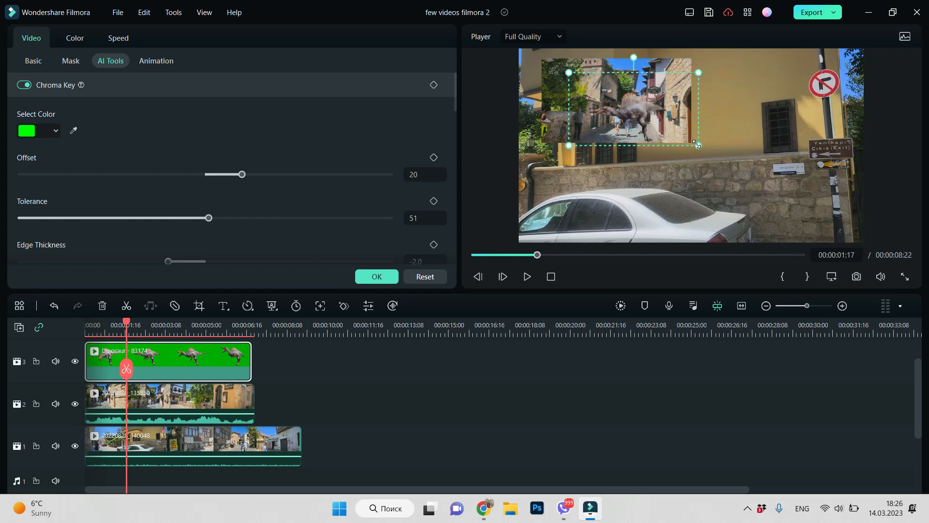
drag(639, 114, 772, 88)
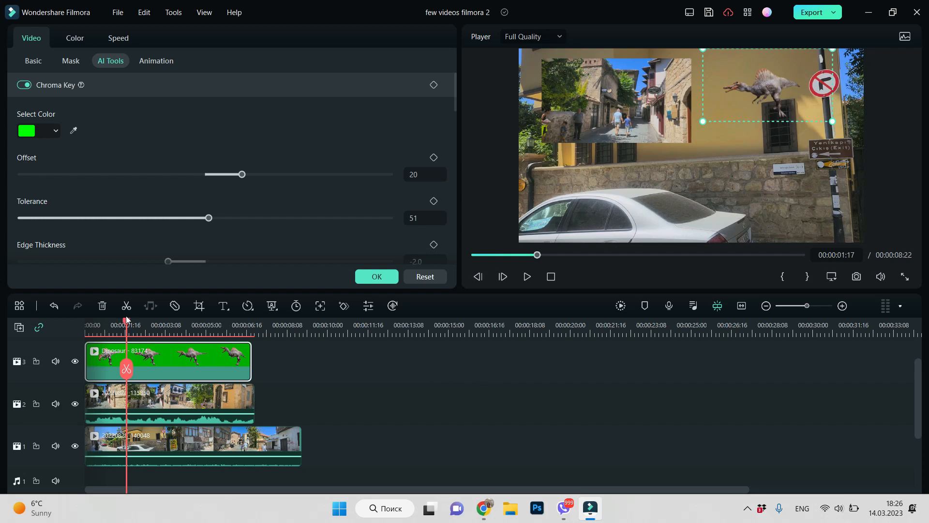
drag(127, 325, 85, 368)
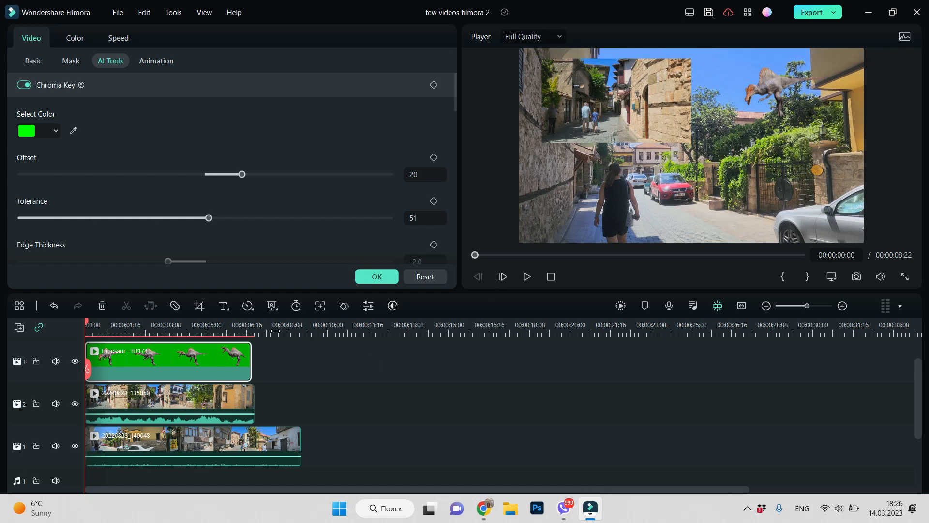
click(116, 329)
Mute the Dinosaur - 83174 clip and toggle the mute setting of the 20220828_135850 clip
click(203, 373)
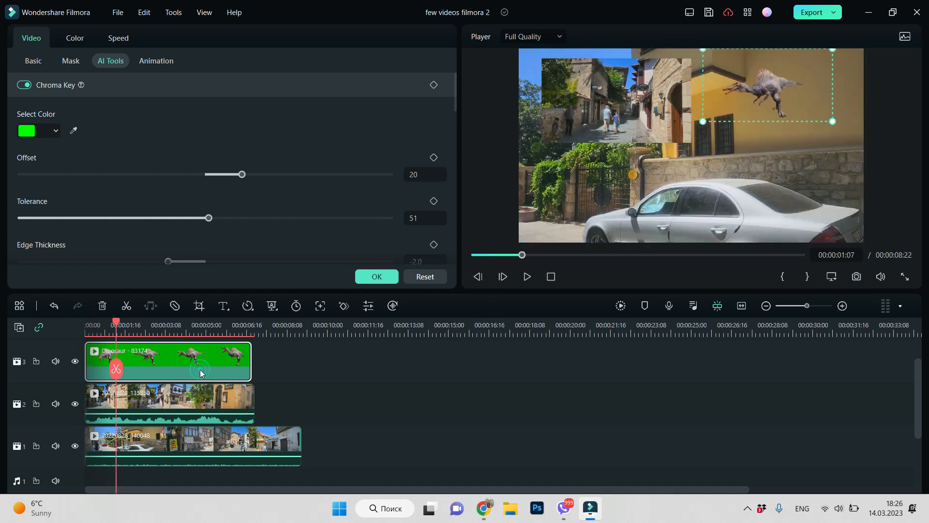
right_click(201, 373)
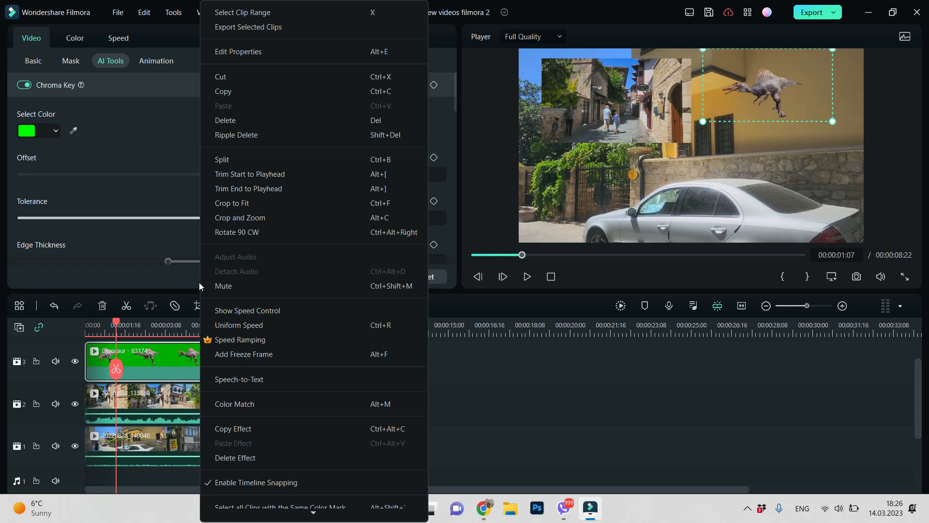
click(222, 285)
click(188, 401)
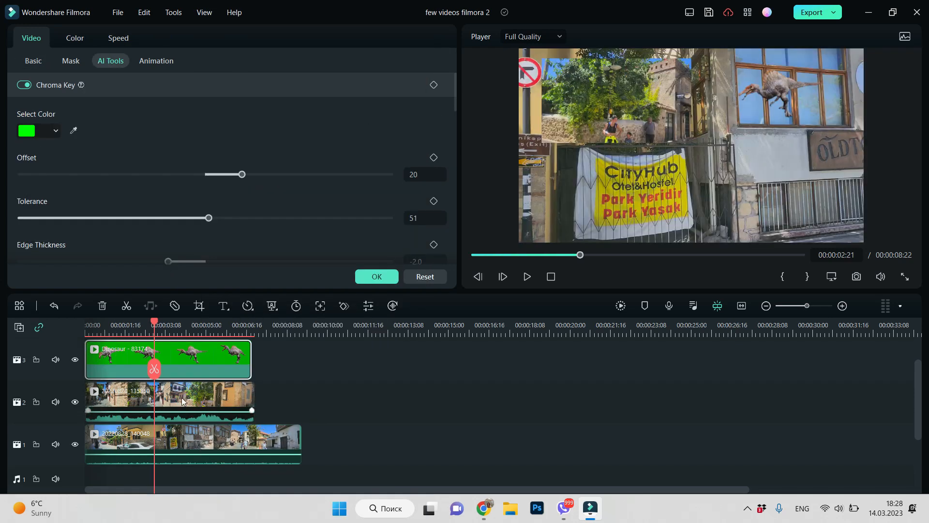
click(176, 398)
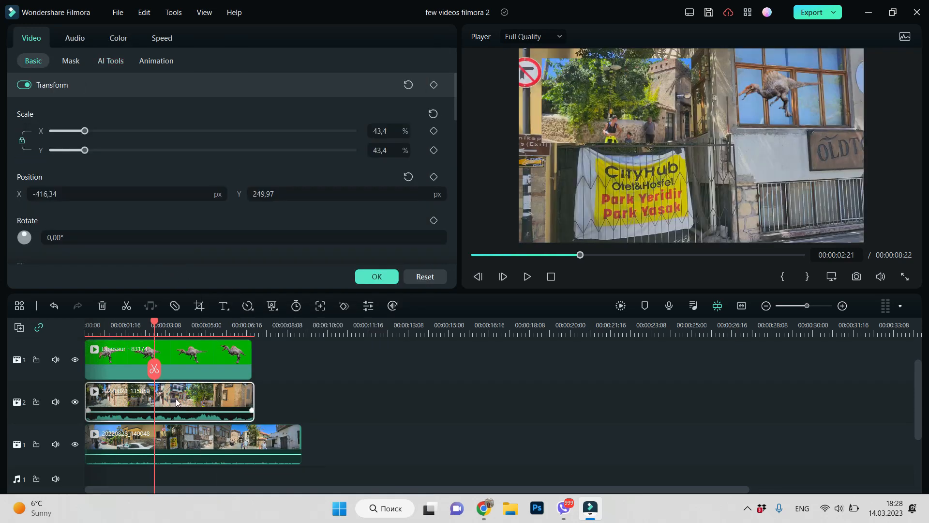
right_click(207, 399)
click(229, 289)
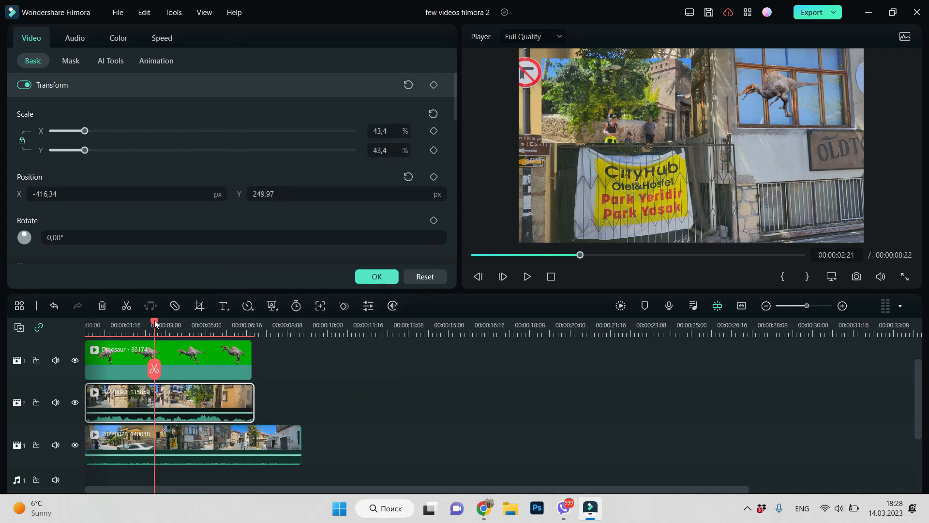
Play the layered video from the start to about the seven-second mark
drag(154, 321, 56, 358)
click(523, 277)
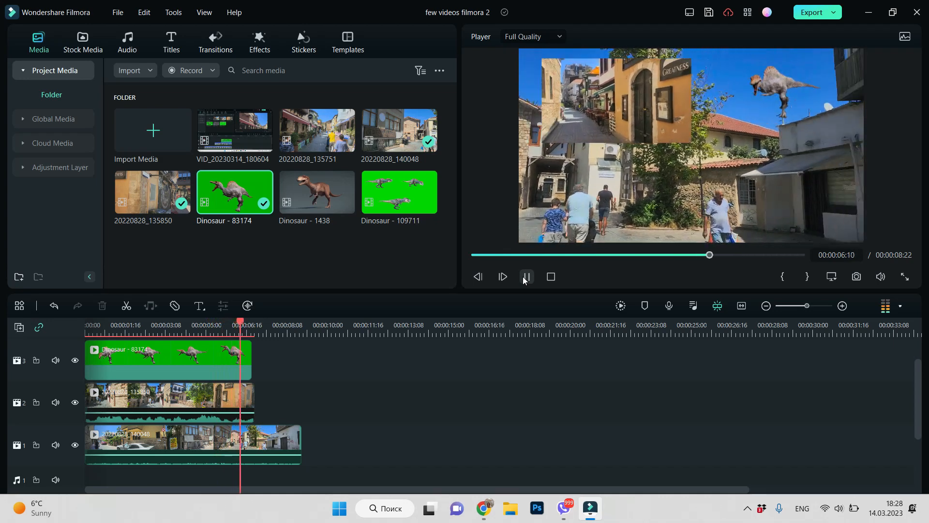
click(526, 277)
Mute the 20220828_140048 clip on video track 1
click(225, 448)
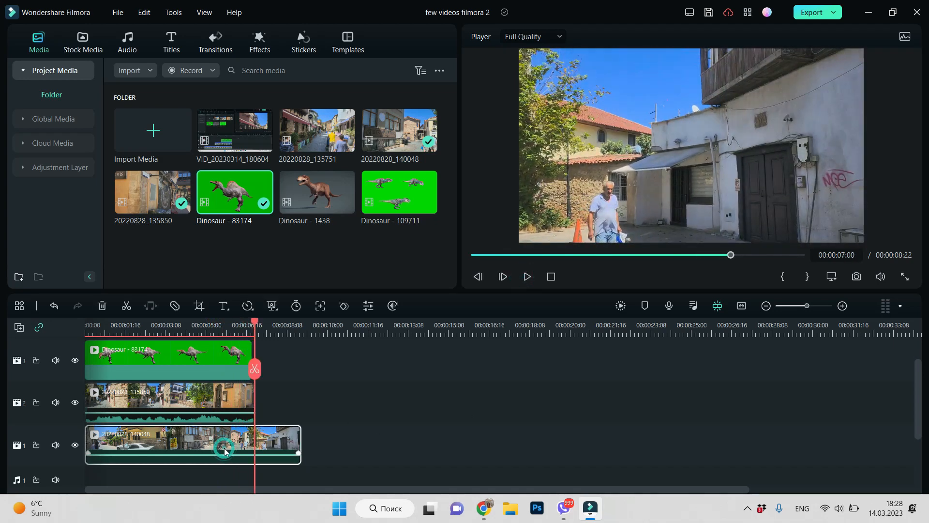
right_click(225, 449)
click(271, 286)
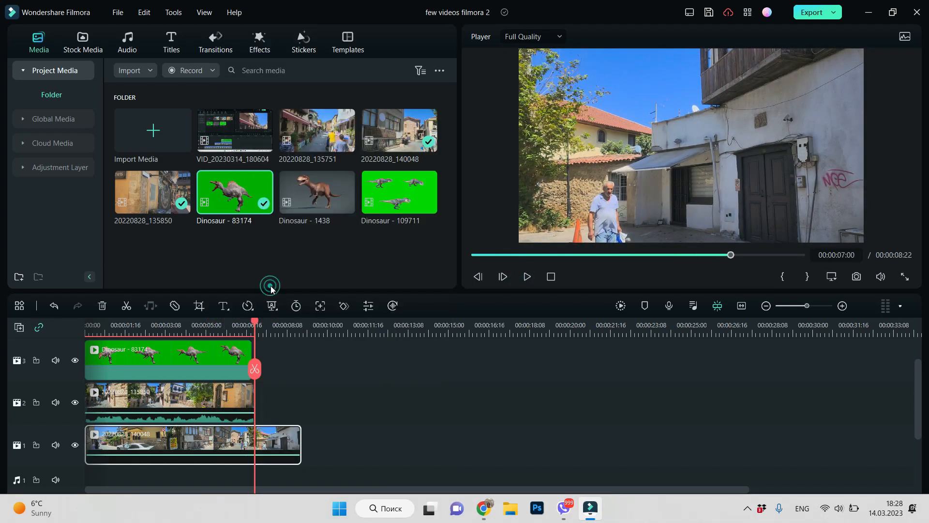
Import the Ride of the Valkyries (by Wagner) MP3, add it to audio track 1 from the start, and preview the result
click(146, 71)
click(168, 91)
scroll(184, 194, down, 10)
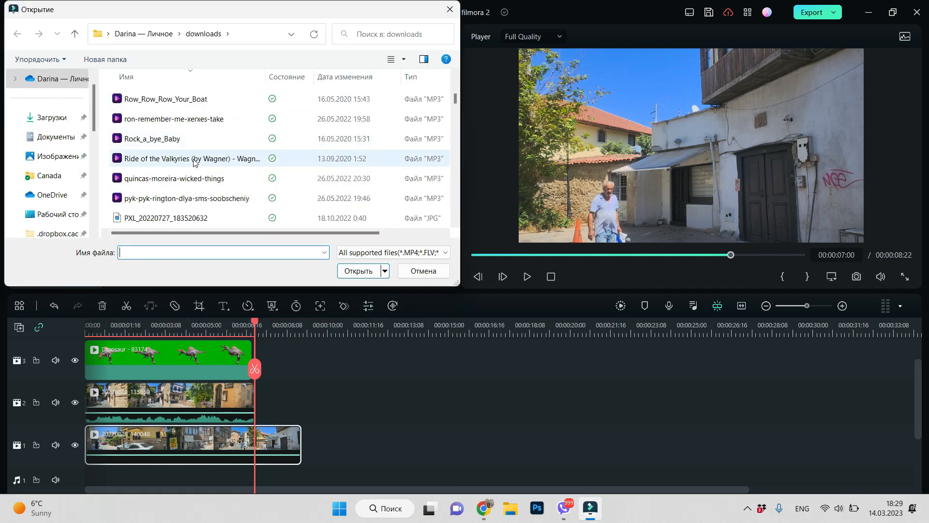
double_click(193, 162)
drag(152, 252, 91, 464)
click(527, 276)
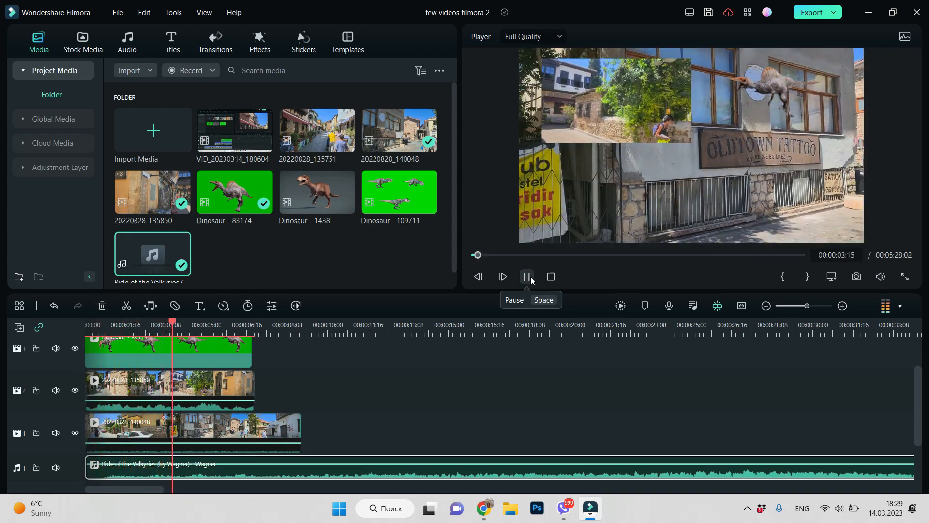
click(530, 277)
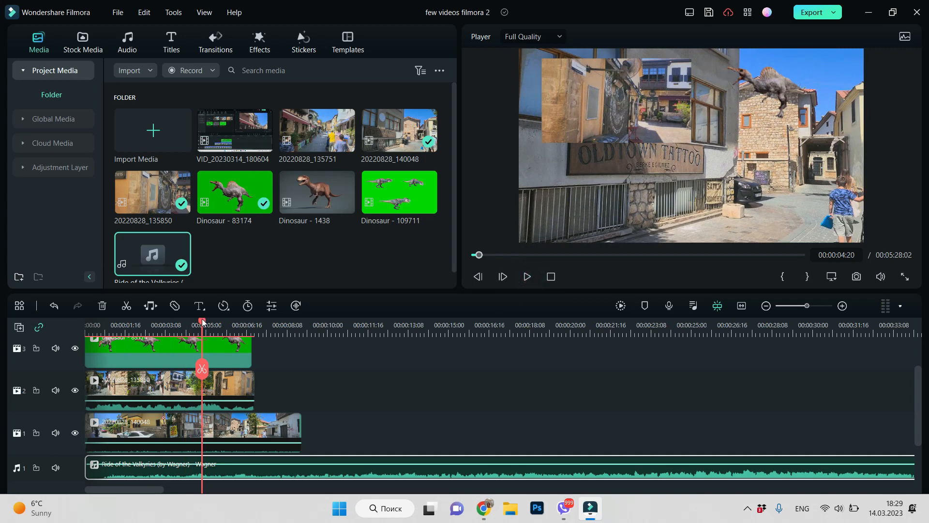
Stagger the overlays so 20220828_135850 starts at 00:00:04:20 and the dinosaur clip ends at 00:00:14:23
click(232, 428)
drag(231, 380, 360, 396)
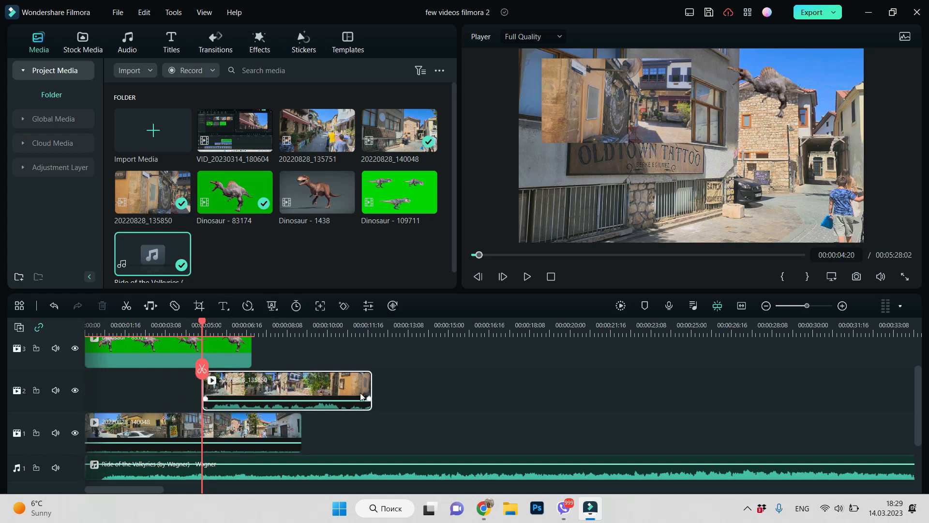
drag(214, 345, 424, 359)
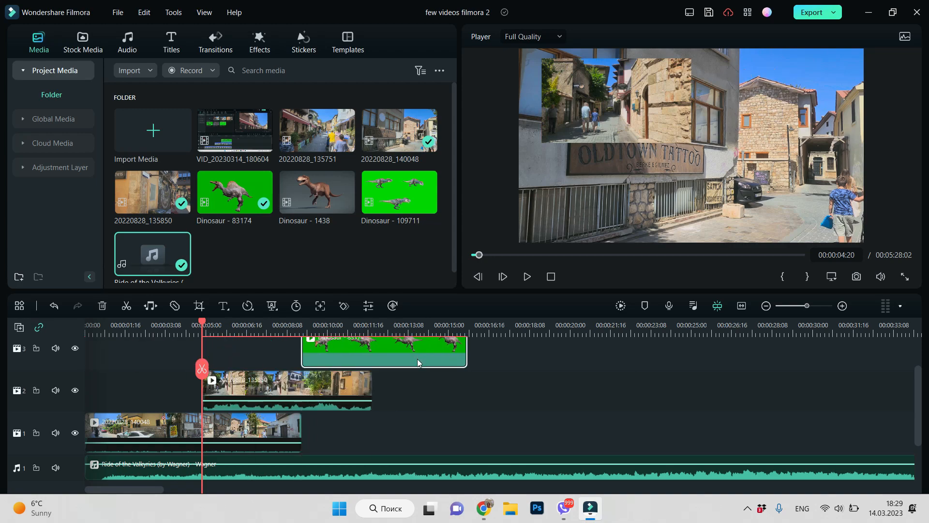
drag(202, 323, 448, 353)
Set the uniform-speed duration of the 20220828_140048 clip on video track 1 to 00:00:15:00
click(225, 432)
click(238, 435)
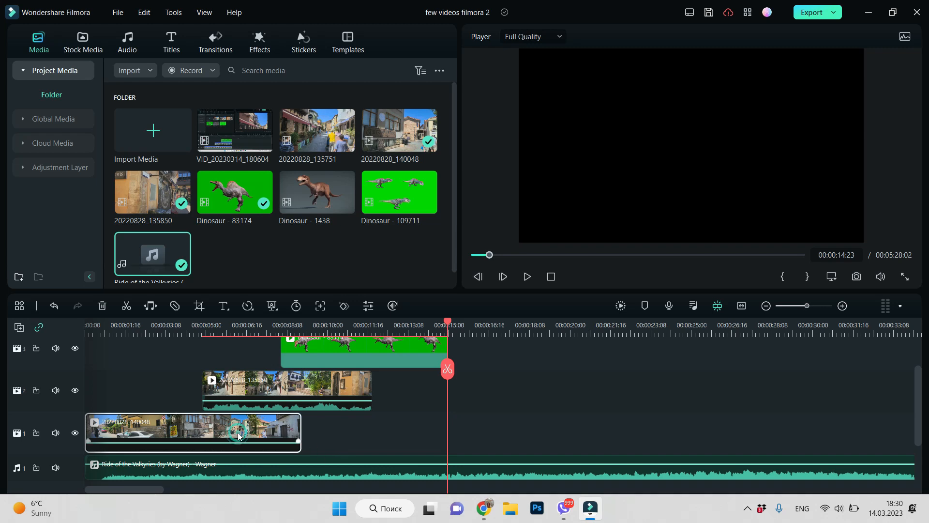
right_click(238, 436)
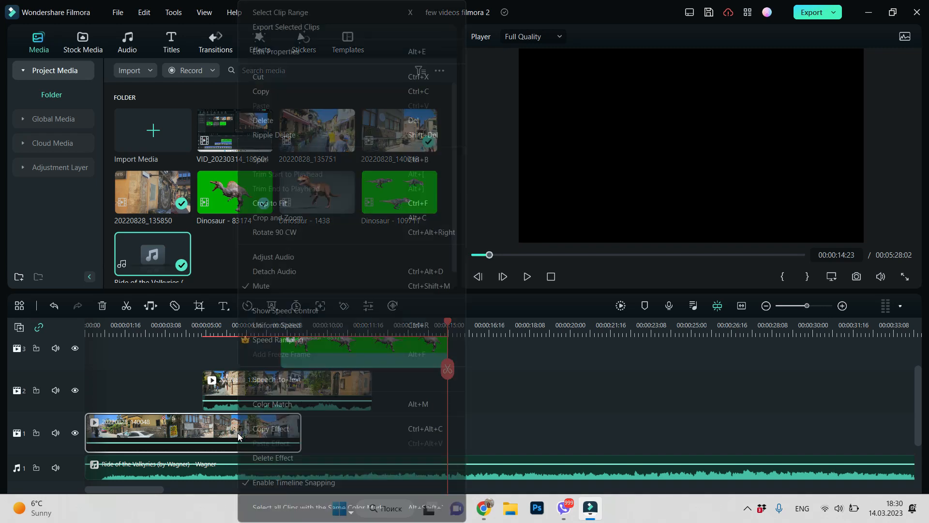
click(268, 328)
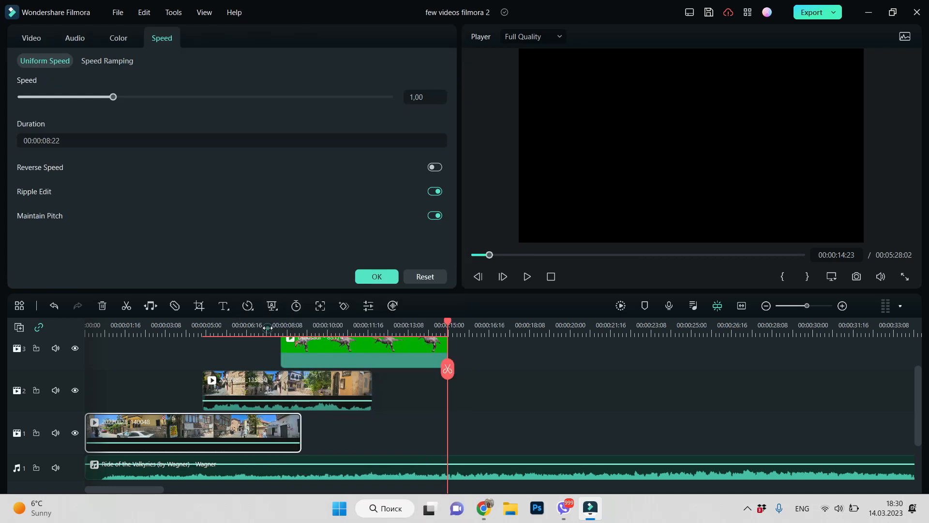
click(49, 141)
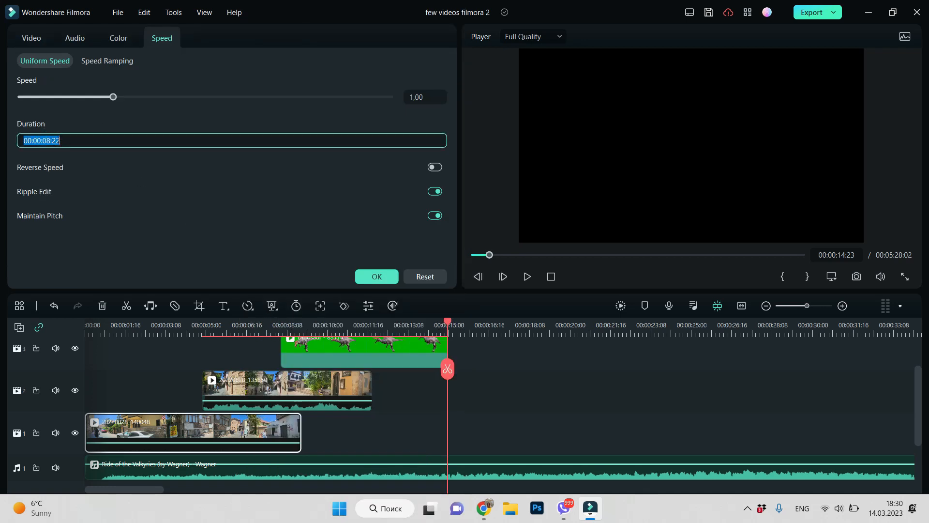
click(50, 141)
key(BackSpace)
key(BackSpace)
key(BackSpace)
text(00)
click(387, 277)
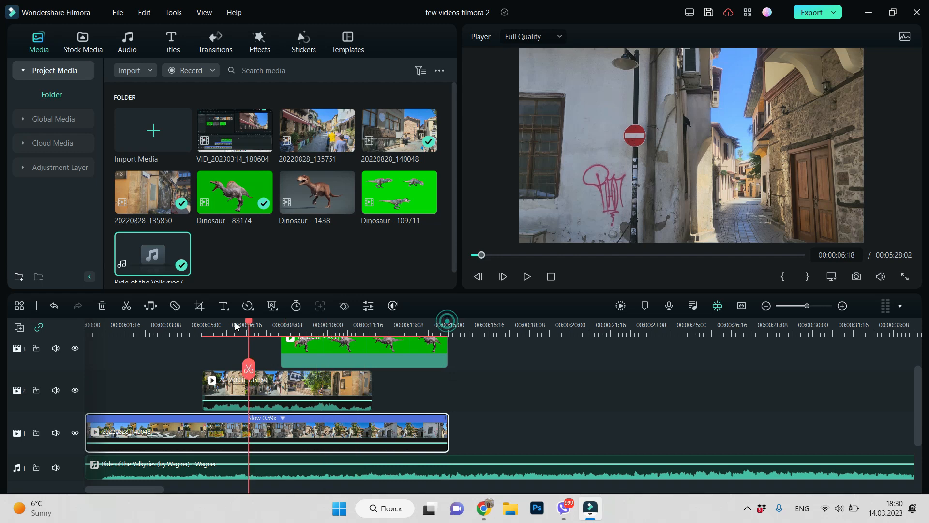
Shift the 20220828_135850 clip to start at about 00:00:05:01 and set its uniform-speed duration to 00:00:10:00
click(207, 327)
drag(216, 385, 221, 385)
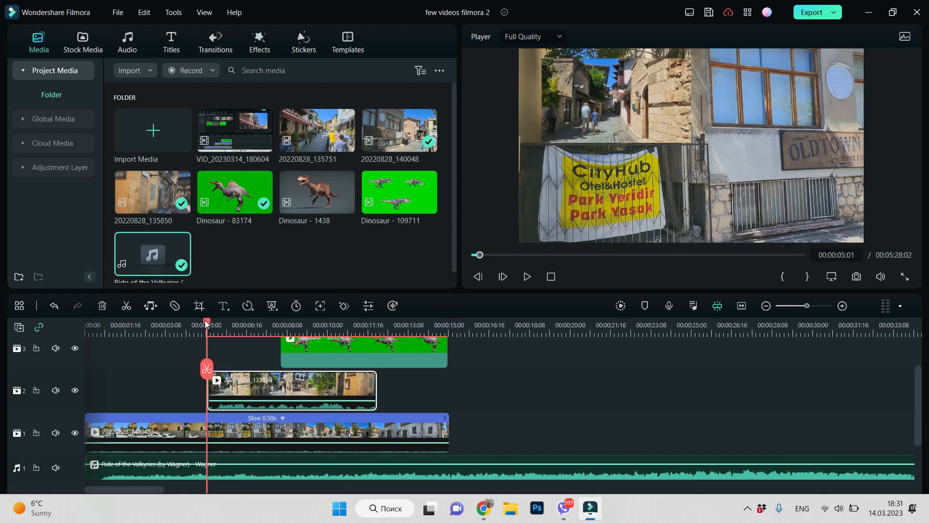
right_click(280, 391)
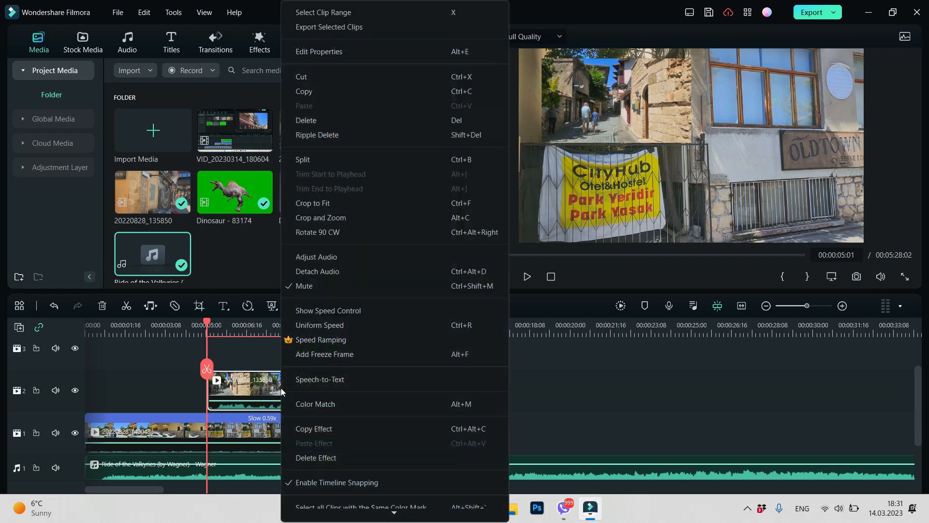
click(319, 303)
click(51, 142)
click(51, 143)
text(10:00)
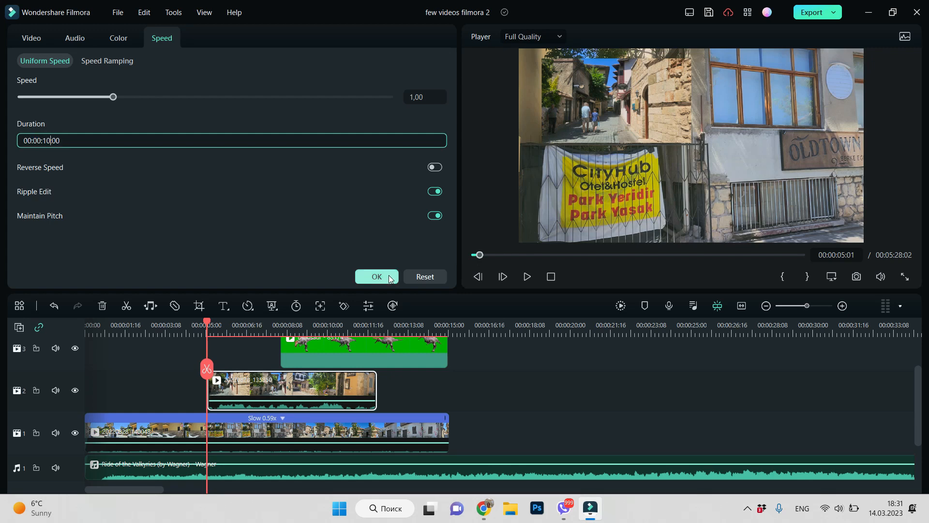
click(389, 278)
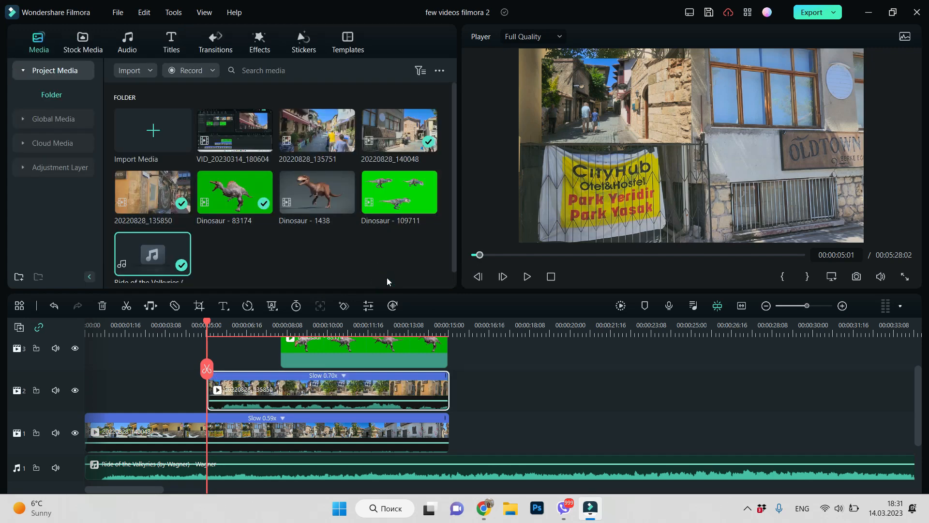
Align the dinosaur clip's end to 00:00:15:00, split the music there, and delete the music after that point
drag(208, 324, 449, 362)
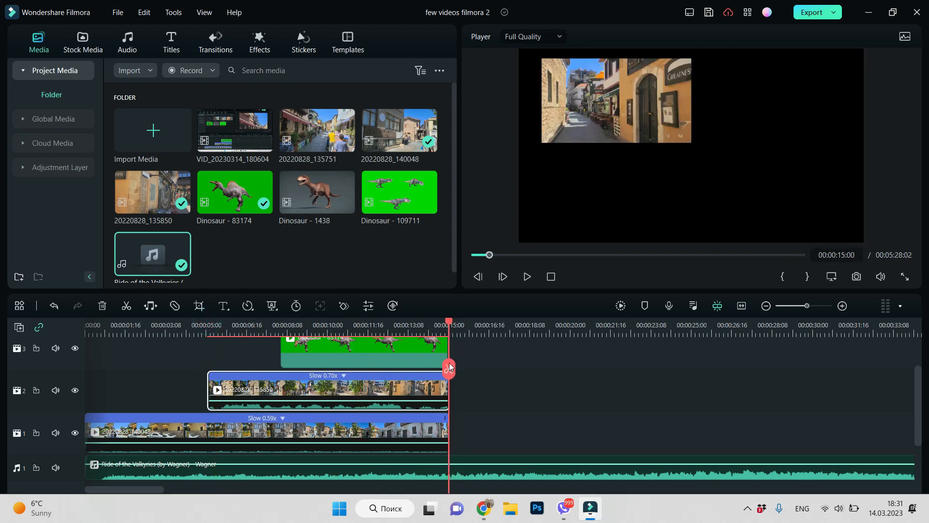
click(414, 348)
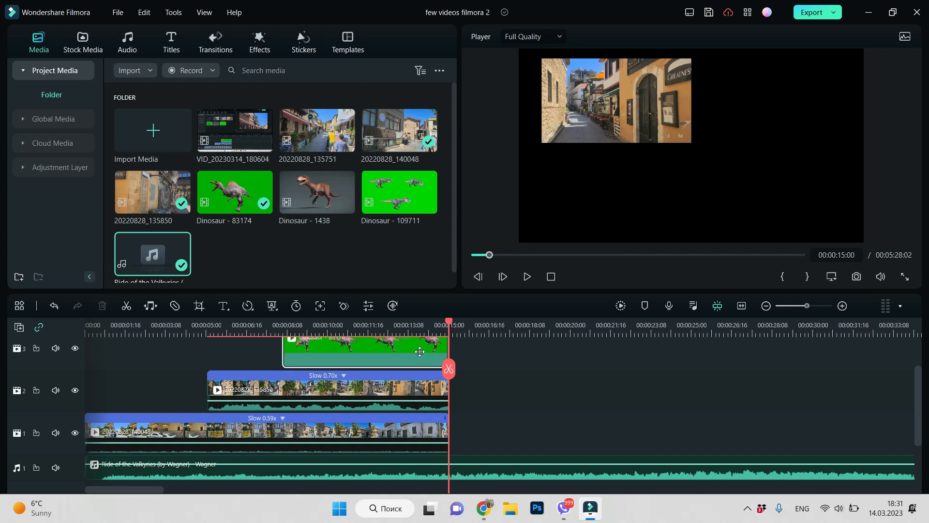
click(570, 463)
right_click(579, 470)
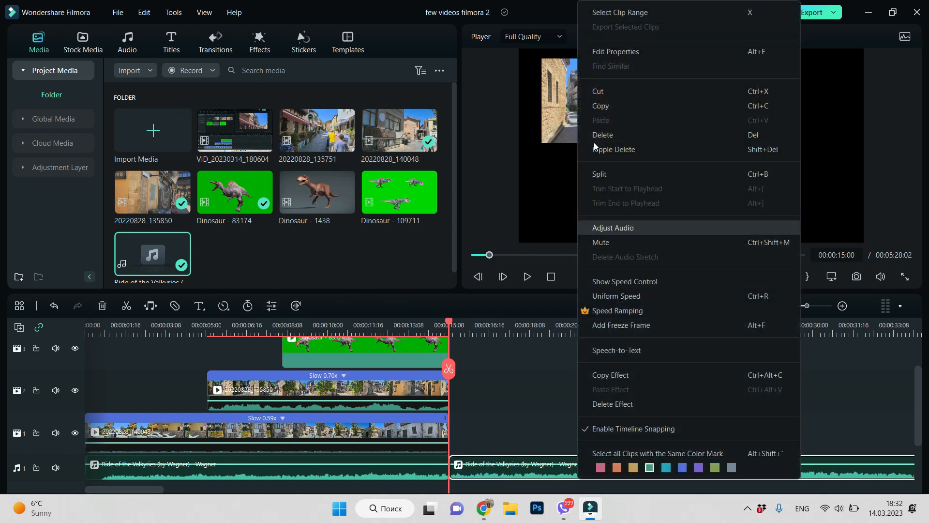
click(620, 136)
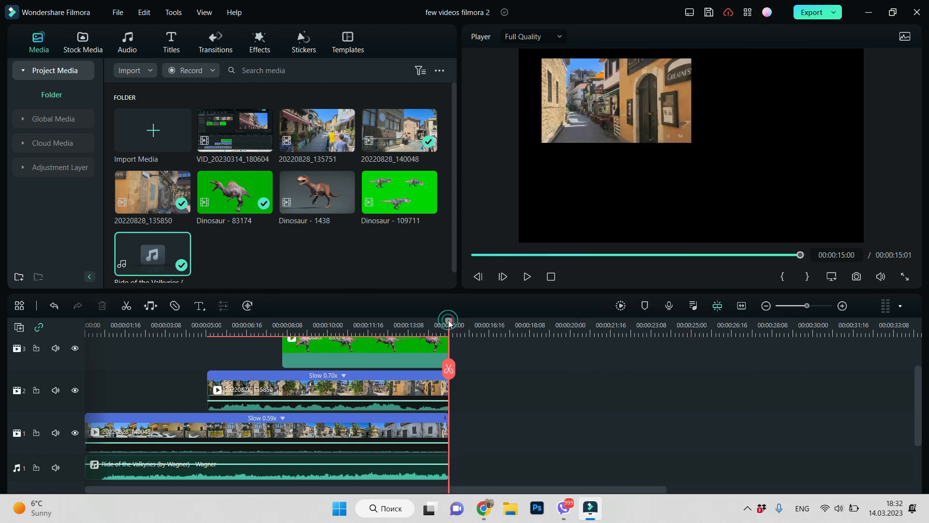
Nudge the 20220828_135850 clip on video track 2 slightly earlier so it ends at 00:00:15:00
click(412, 390)
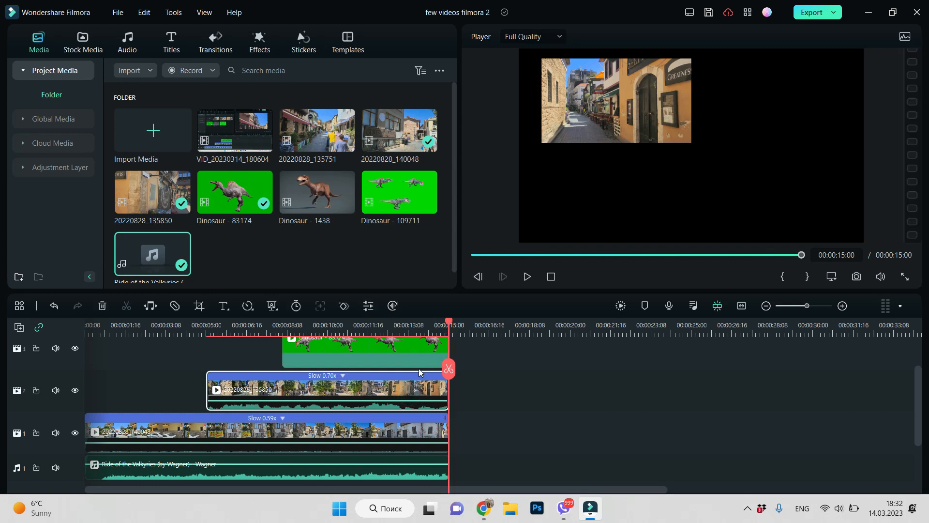
drag(421, 383, 417, 383)
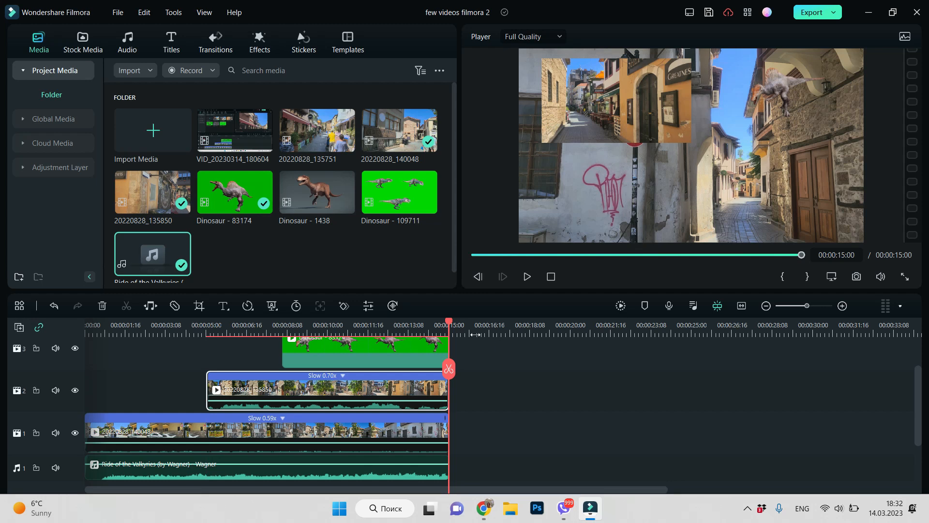
drag(449, 323, 449, 329)
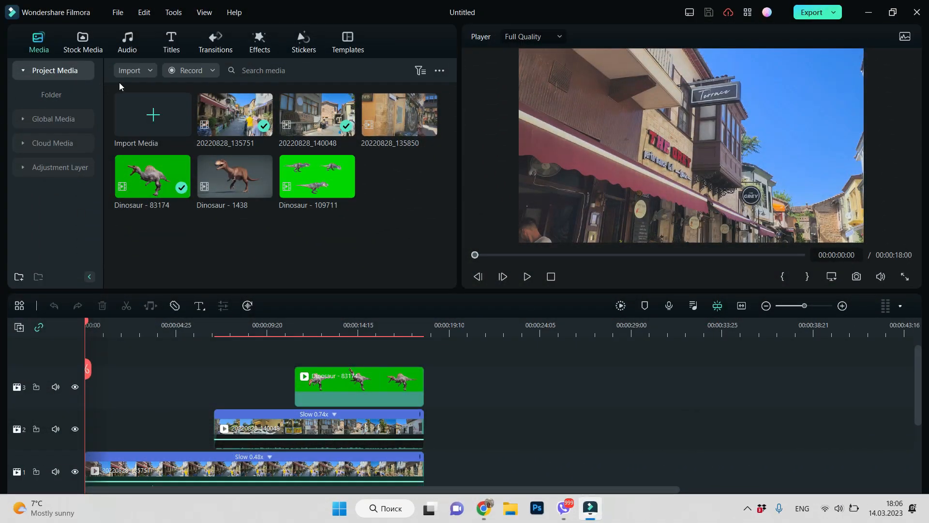
Add the Basic split-screen template Split Screen 9 to video track 1 after the existing clips
click(350, 42)
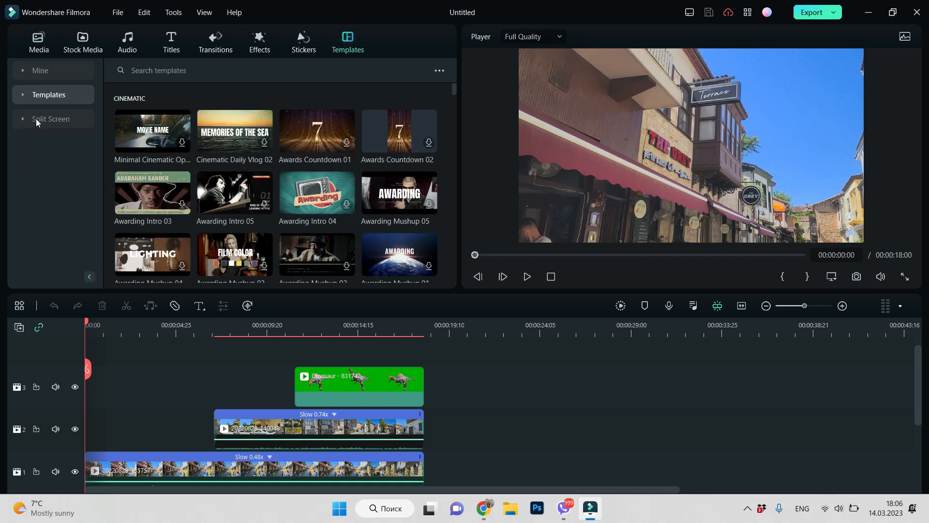
click(38, 120)
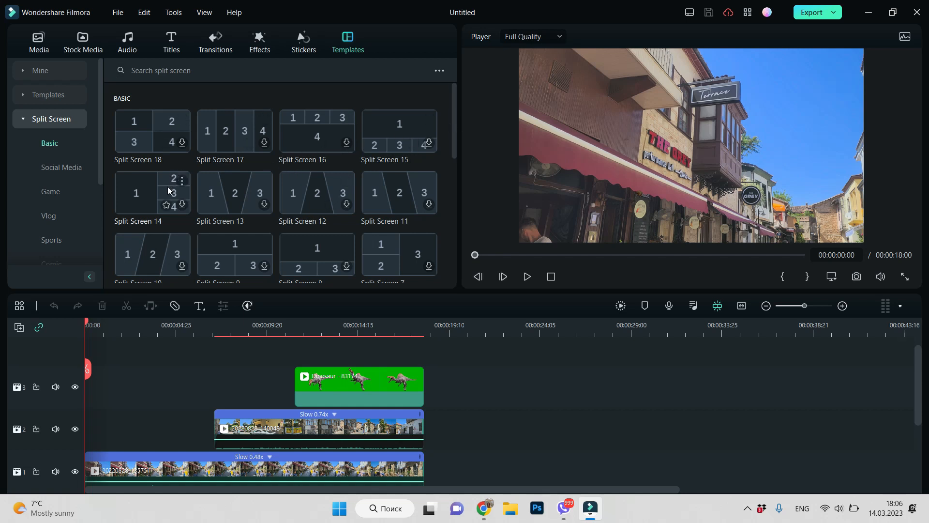
click(238, 258)
drag(231, 237, 497, 468)
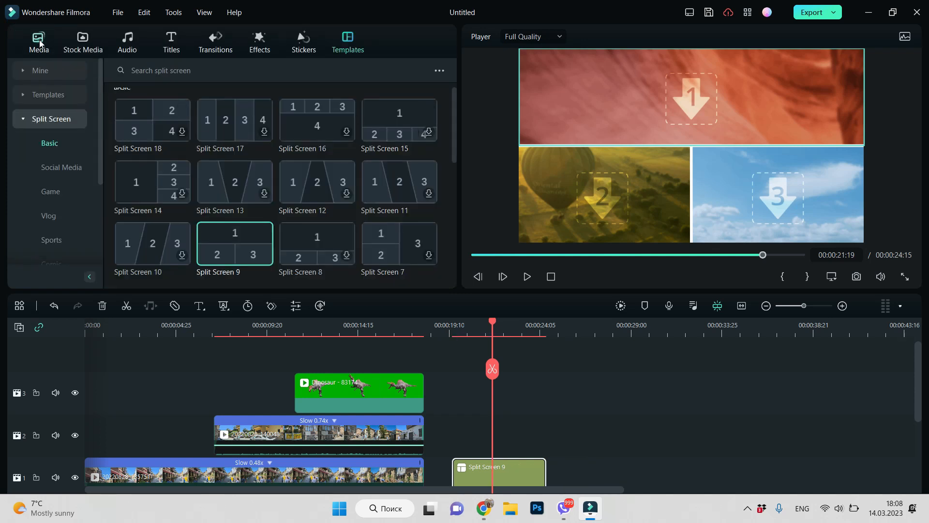
Fill split-screen area 1 with 20220828_140048 and area 2 with Dinosaur - 83174
click(40, 43)
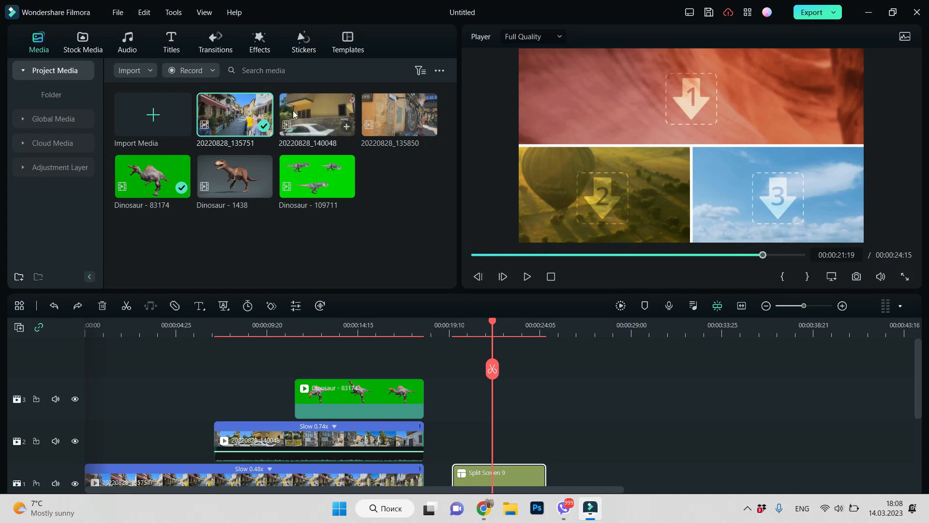
drag(298, 108, 692, 99)
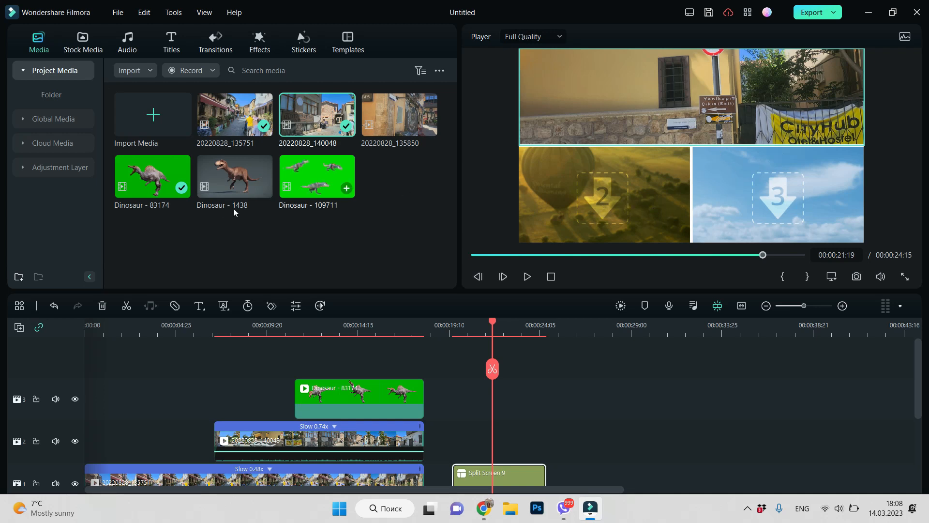
drag(138, 182, 568, 192)
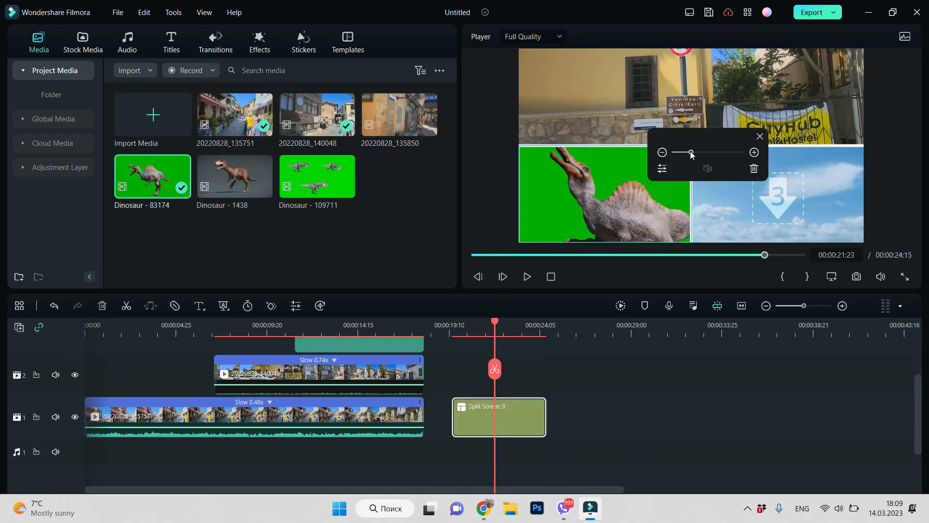
Scale down the dinosaur video in split-screen area 2 and reposition it so the whole clip fits the area
drag(691, 153, 682, 155)
drag(623, 197, 611, 170)
drag(684, 155, 683, 154)
drag(640, 204, 622, 197)
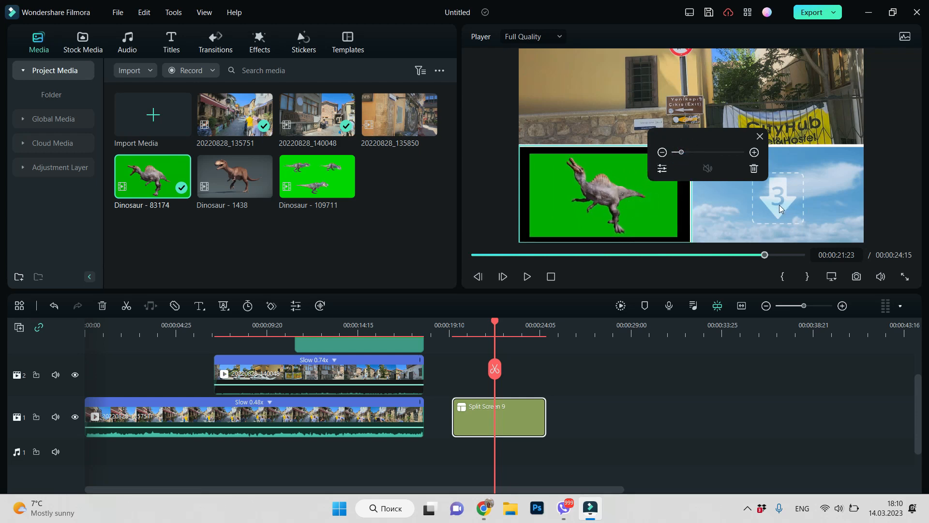
Place 20220828_135850 in split-screen area 3 and scale down the videos in areas 3 and 1 within their frames
drag(379, 117, 777, 201)
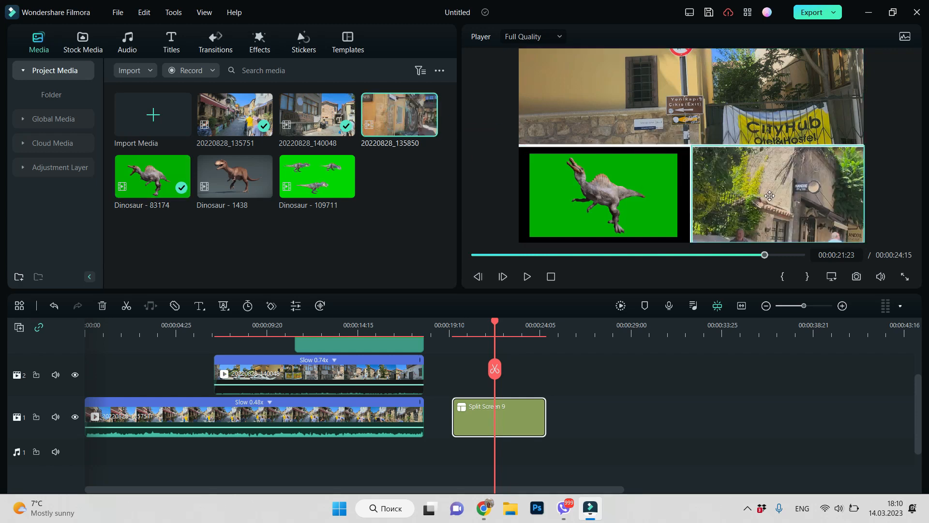
click(781, 199)
drag(691, 152, 684, 154)
click(739, 88)
drag(692, 151, 684, 155)
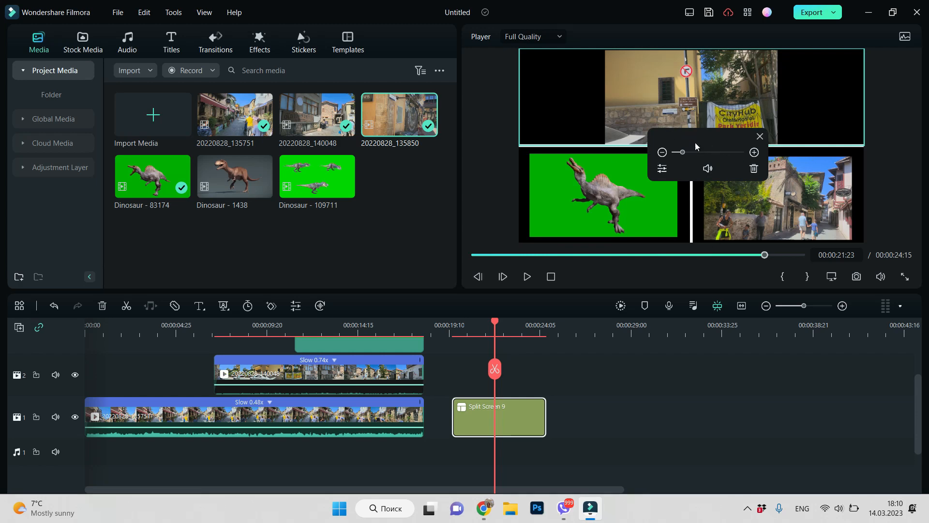
Mute the 20220828_135850 video in split-screen area 3 and close its adjustment controls
click(602, 228)
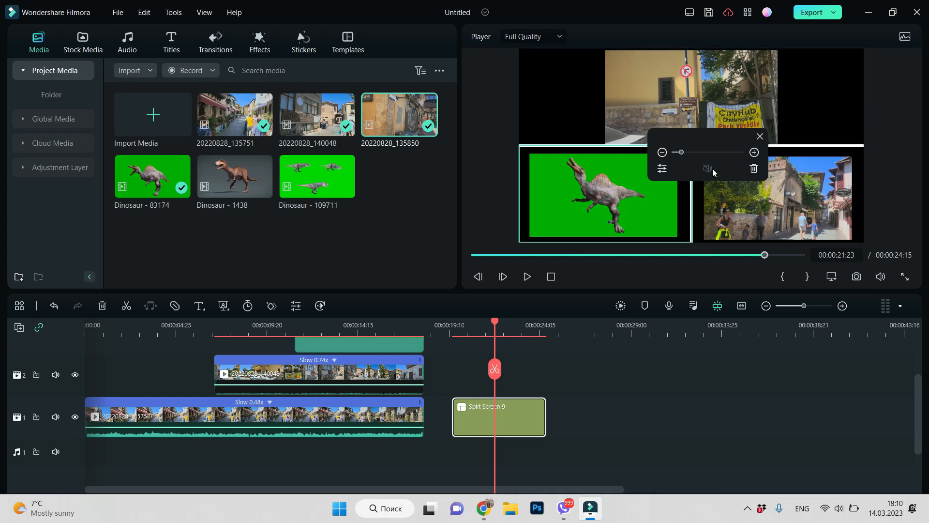
click(783, 200)
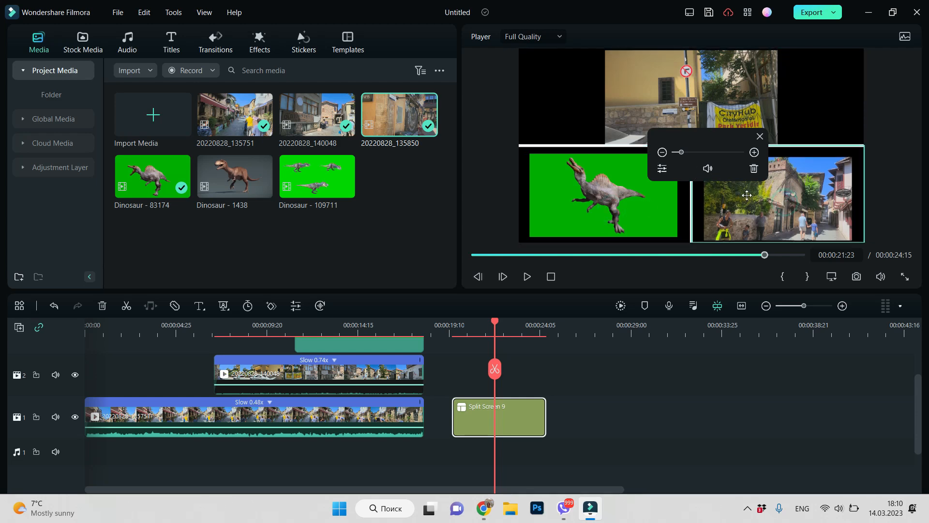
click(708, 169)
click(759, 136)
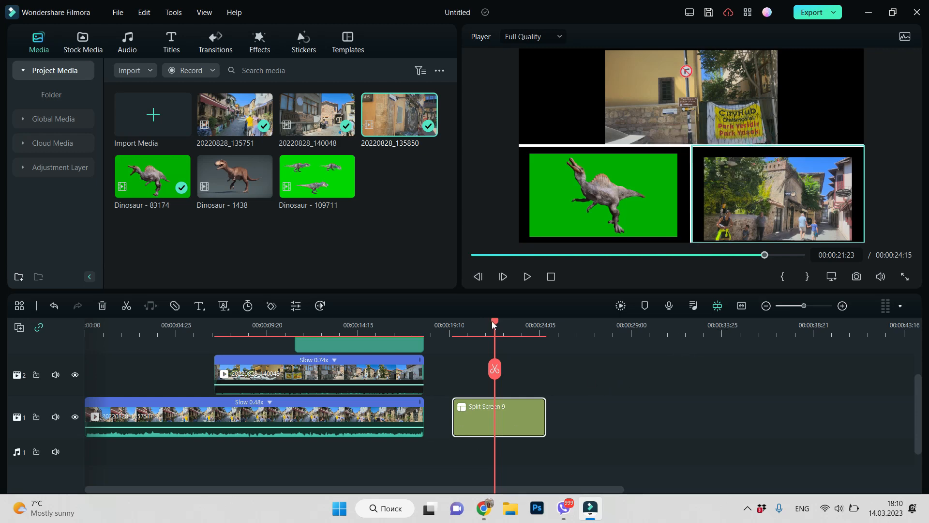
Play the Split Screen 9 segment from its start to its end and review the frame at 00:00:22:14
drag(494, 322, 449, 350)
click(526, 277)
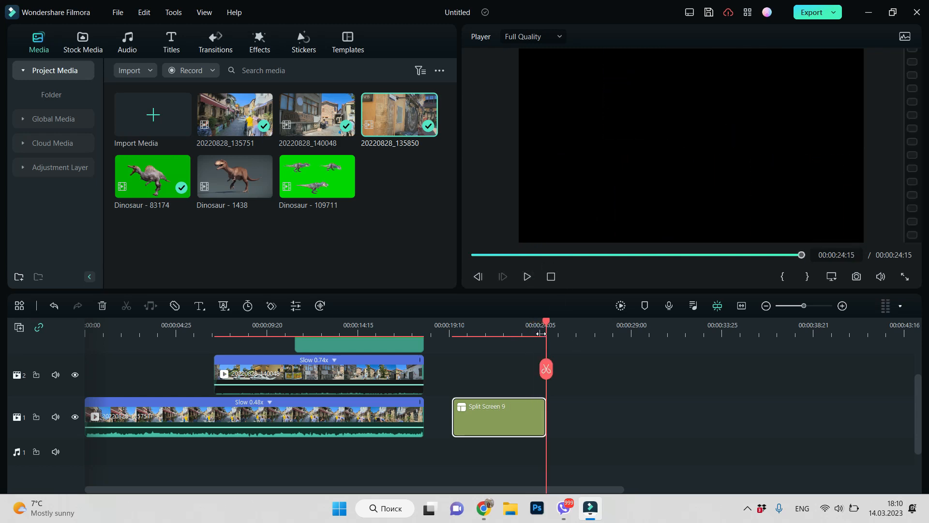
drag(545, 321, 508, 356)
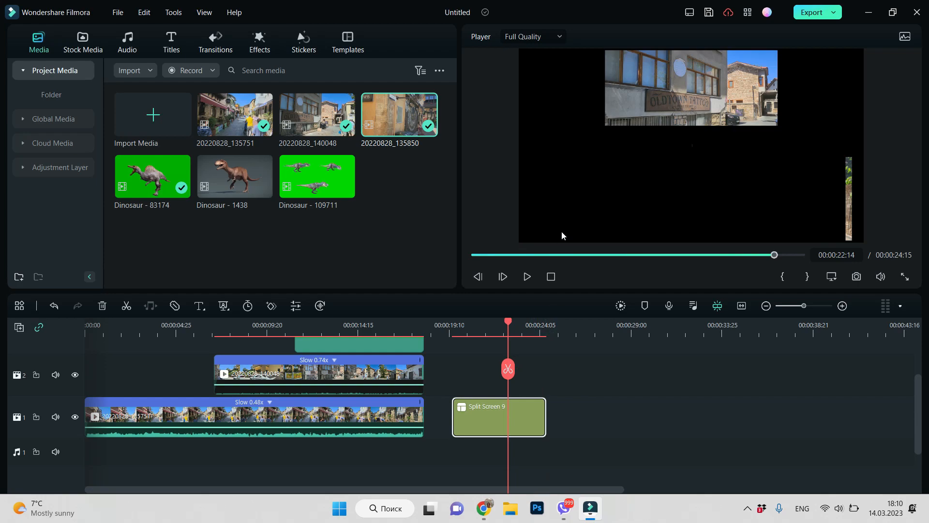